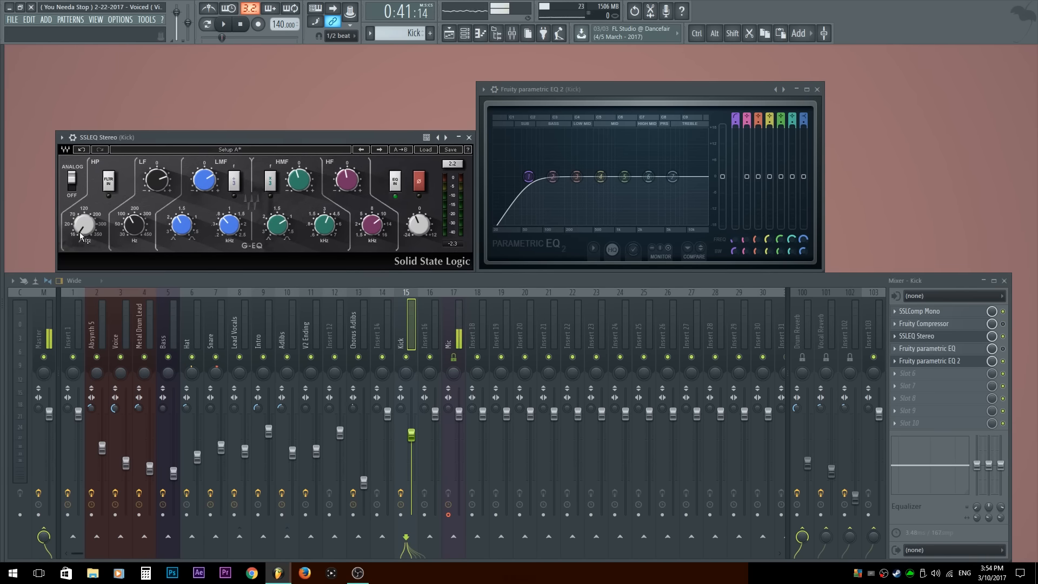
Step: Sweep the parametric EQ's high-pass band up and back, and give band 2 a slight low-end boost
left_click_drag(529, 176, 582, 176)
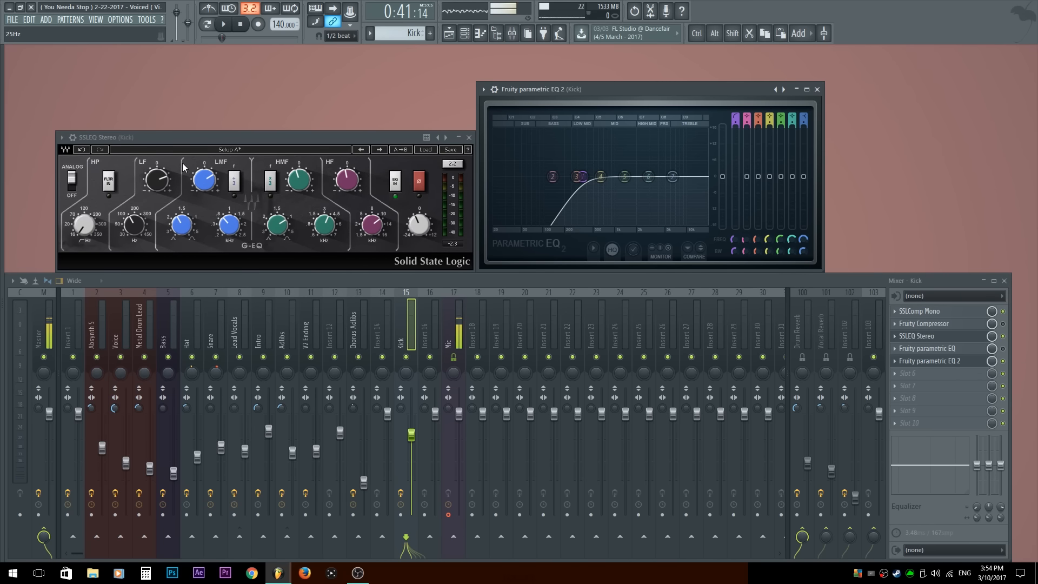
left_click_drag(582, 177, 539, 165)
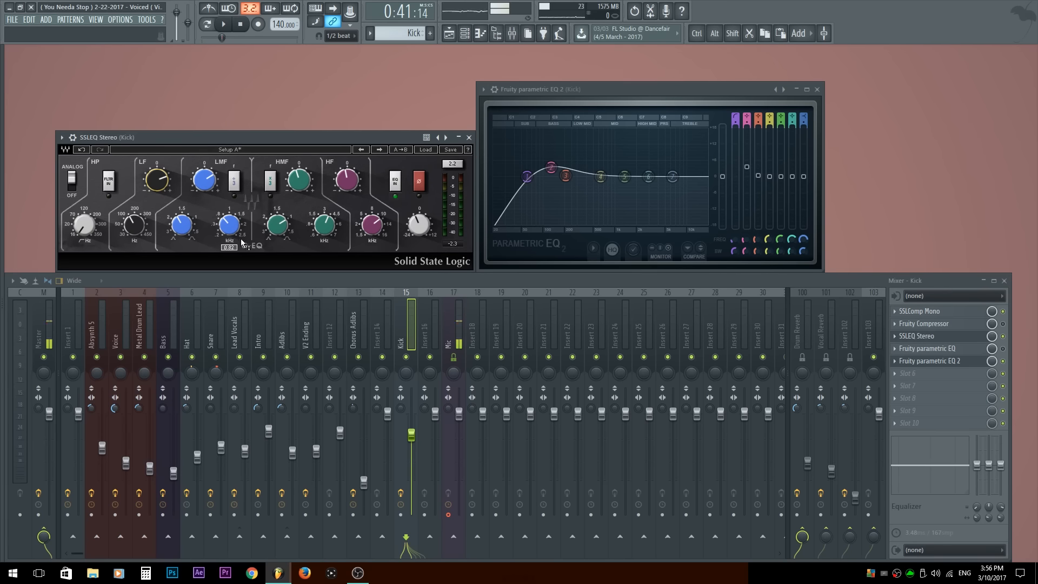
Step: Try sweeping band 3 of the parametric EQ from the lows up to a strong high-mid boost while varying its bandwidth
scroll(565, 176, "down", 4)
left_click_drag(565, 176, 643, 129)
scroll(565, 151, "down", 3)
scroll(644, 130, "down", 6)
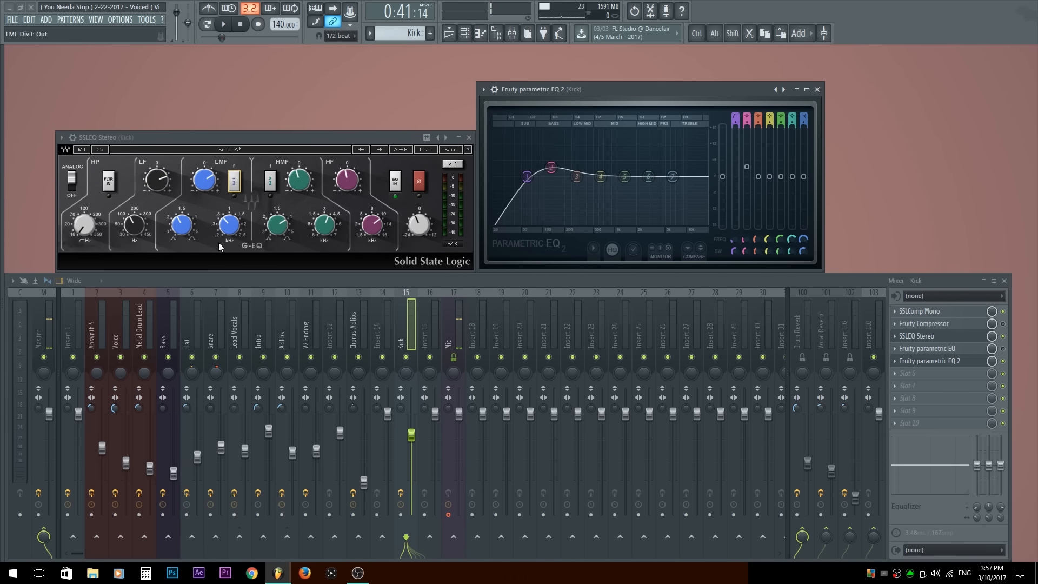
Step: Toggle the LMF divide-by-3 option on the SSL EQ, leaving it engaged, and lower the LMF frequency
mouse_move(225, 234)
left_click(236, 186)
left_click(236, 186)
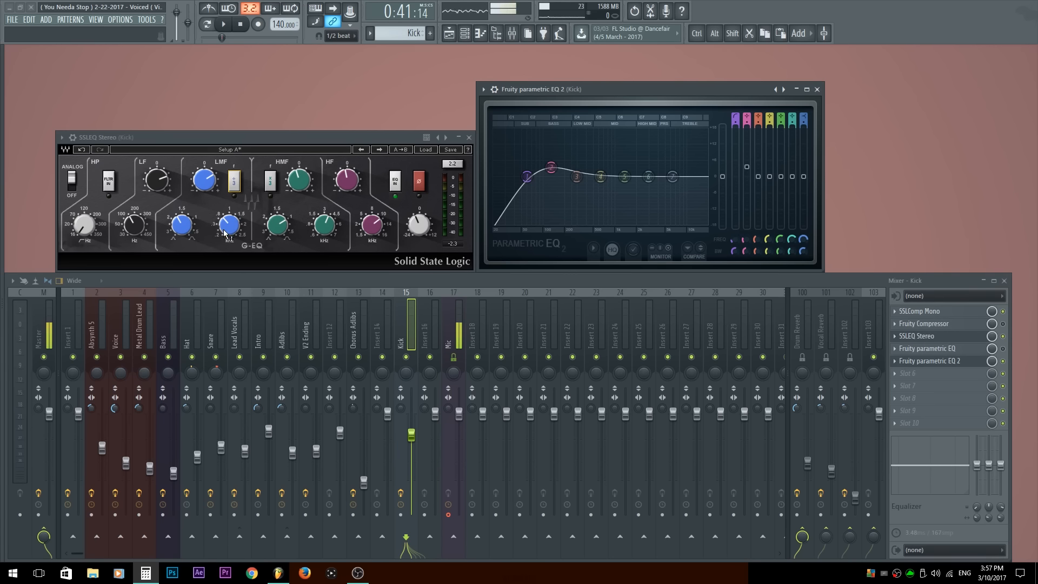
left_click(234, 182)
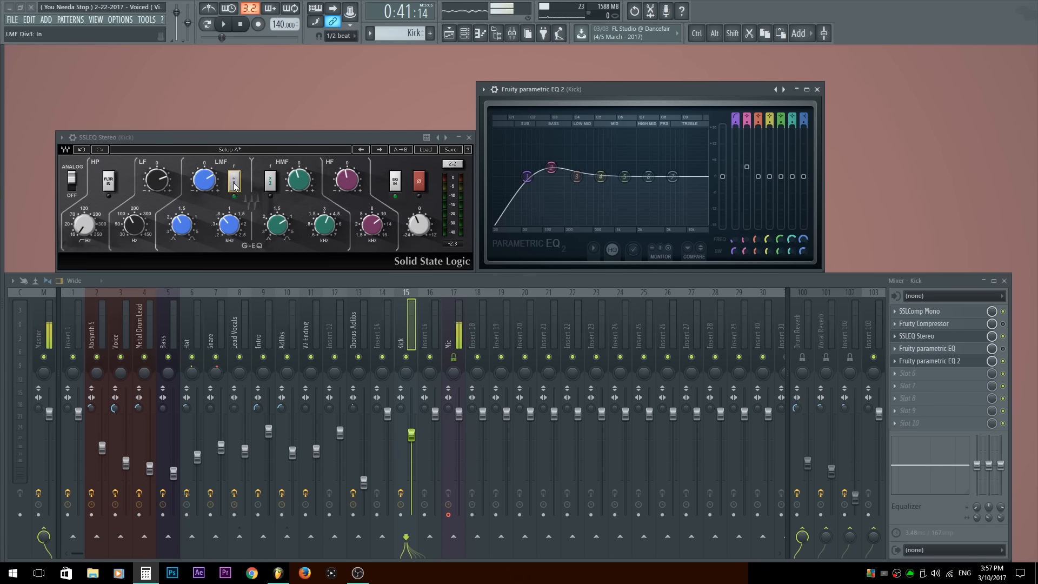
left_click(227, 226)
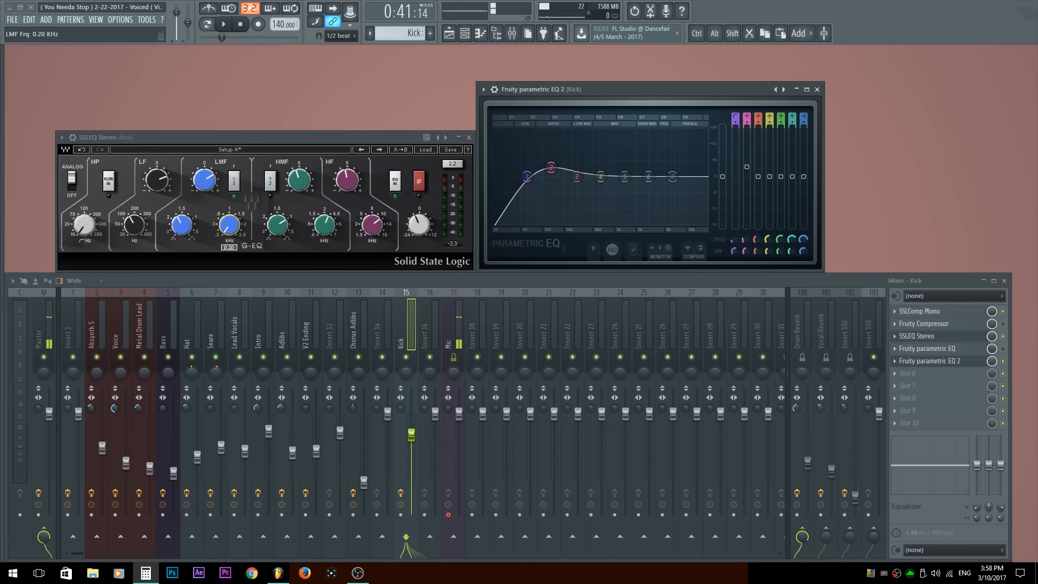
Step: Move band 3 of the parametric EQ to about 66 Hz, boost it strongly, and reduce it to a moderate boost
left_click_drag(576, 176, 530, 171)
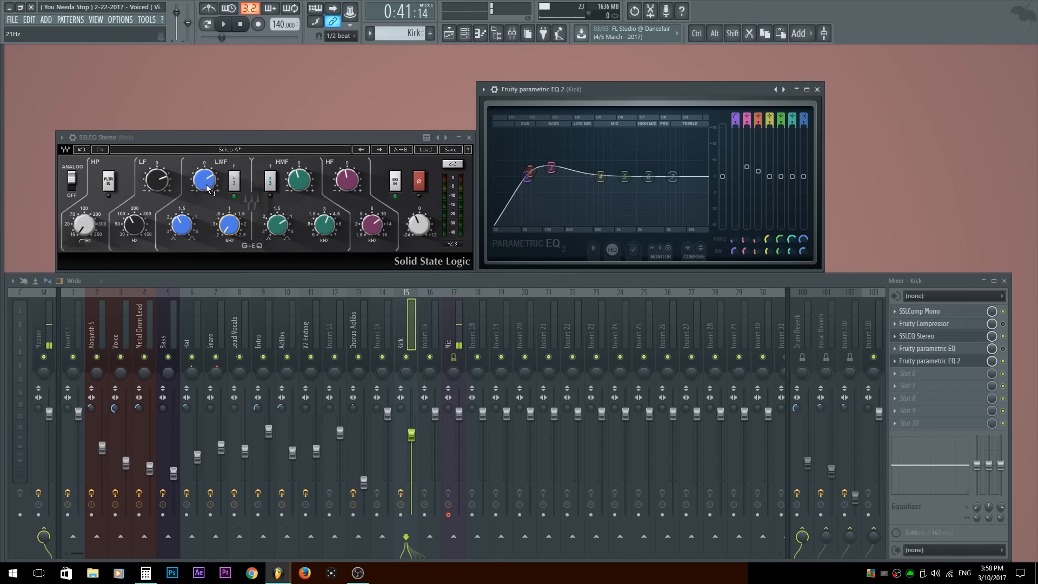
left_click_drag(531, 172, 530, 139)
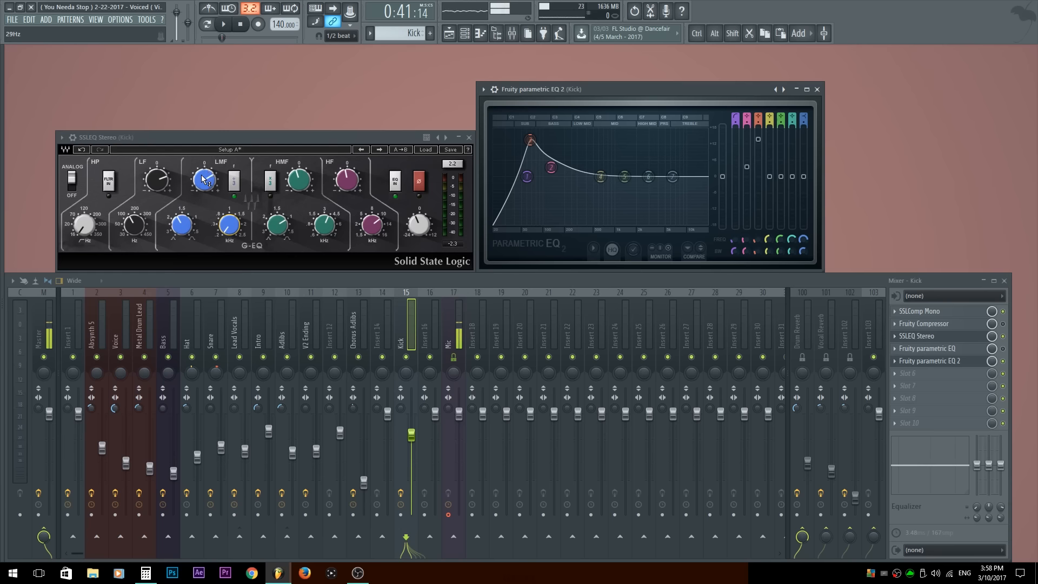
left_click_drag(530, 140, 530, 156)
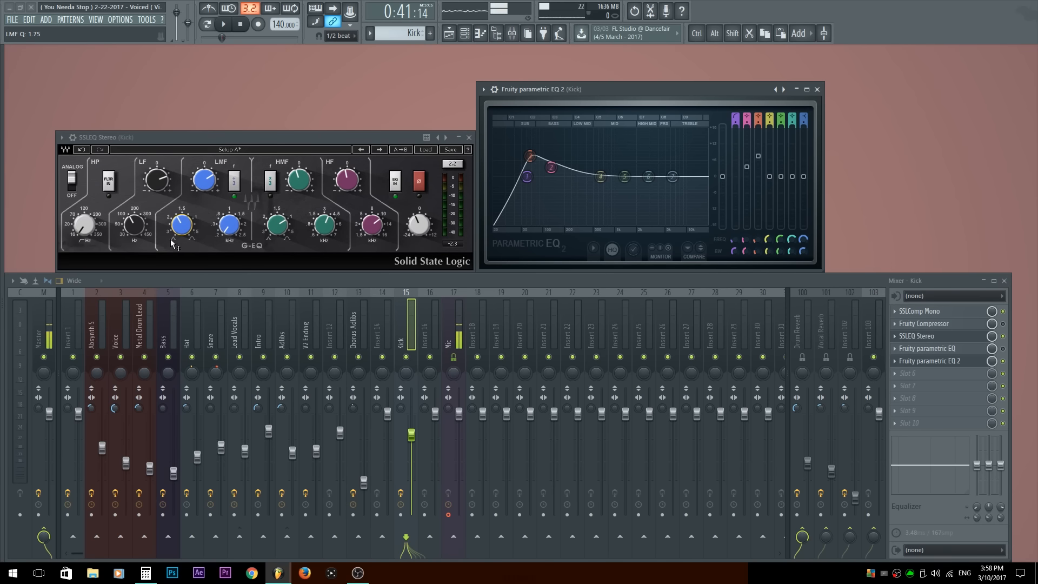
left_click_drag(532, 156, 532, 158)
Step: Vary band 3's bandwidth on the parametric EQ between narrow and wide, and lower its gain to a slight boost
scroll(532, 158, "up", 4)
scroll(532, 158, "down", 8)
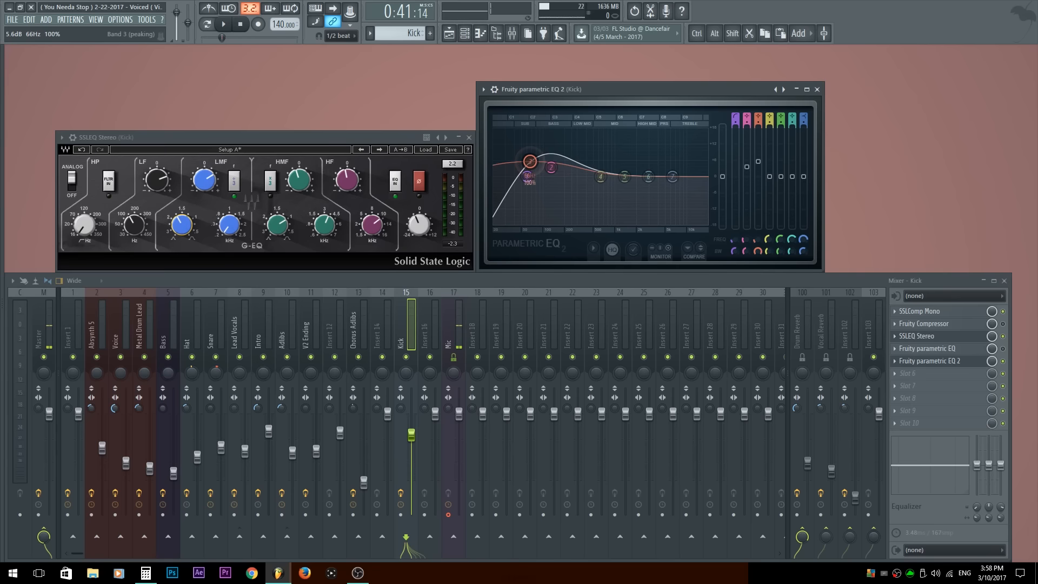
scroll(530, 160, "up", 6)
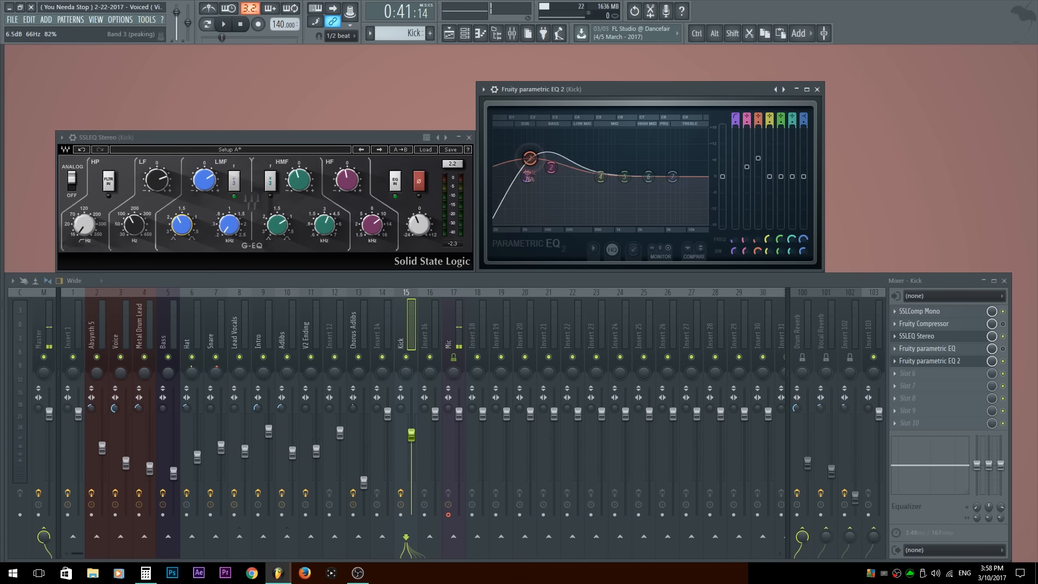
scroll(531, 160, "down", 6)
left_click_drag(530, 160, 529, 170)
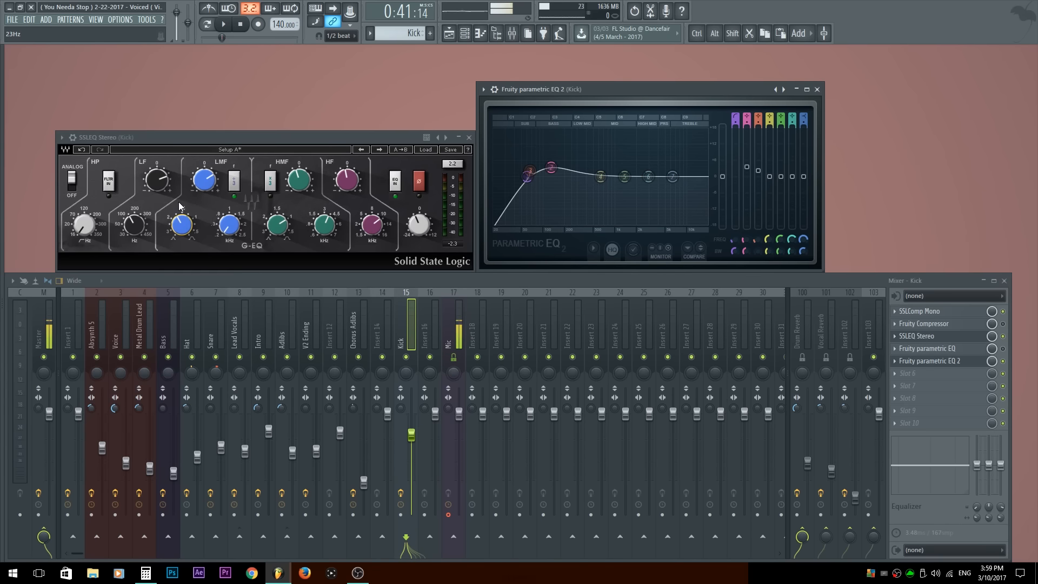
Step: Adjust the LMF Q on the SSL EQ, and try boosts with bands 4 and 6 of the parametric EQ
left_click_drag(179, 229, 178, 212)
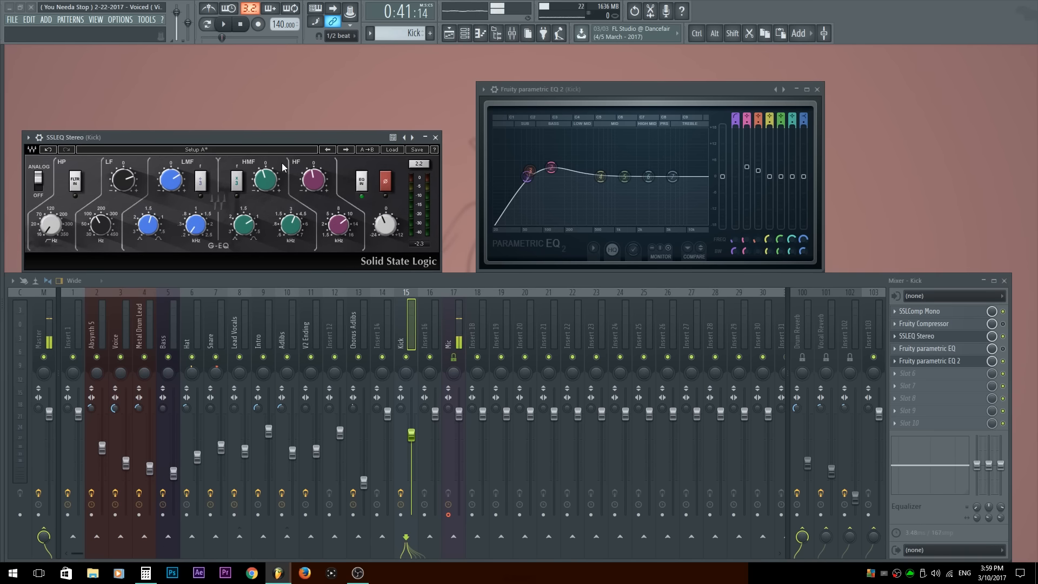
mouse_move(279, 178)
left_click_drag(600, 176, 599, 145)
left_click_drag(648, 177, 677, 149)
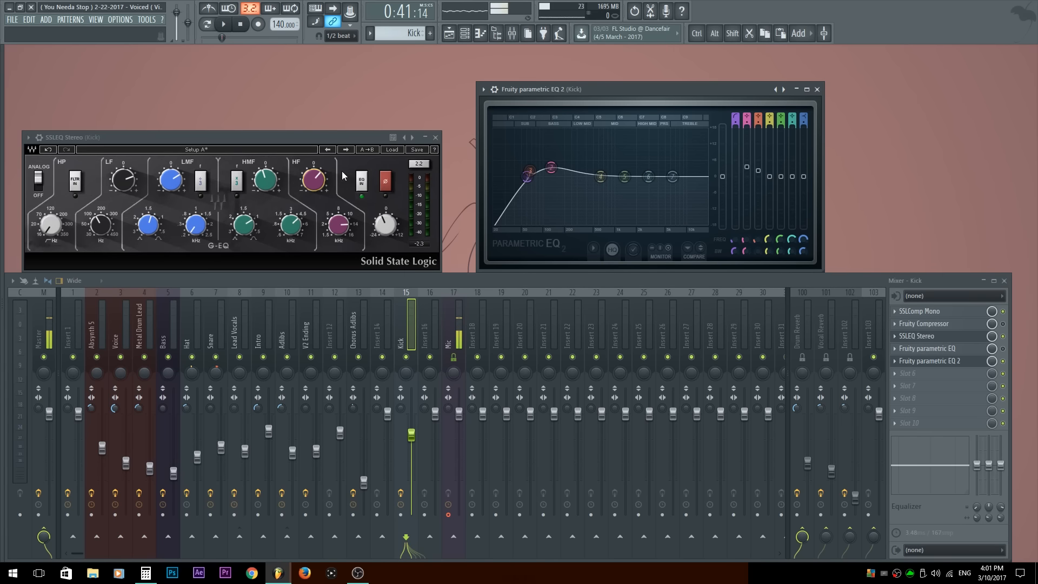
Step: Switch the SSL EQ's EQ IN option in and out several times to demonstrate the bypass
left_click(362, 185)
left_click(362, 184)
left_click(362, 182)
left_click(362, 182)
left_click(363, 182)
left_click(364, 182)
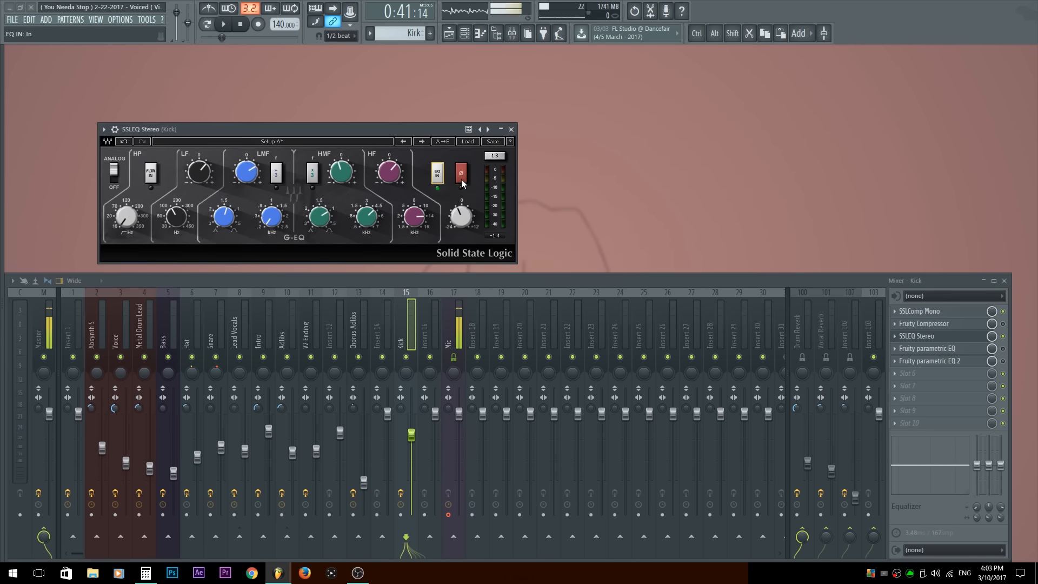
Step: Toggle the SSL EQ's phase reverse several times and return it to the normal setting
left_click(461, 175)
left_click(461, 176)
left_click(461, 176)
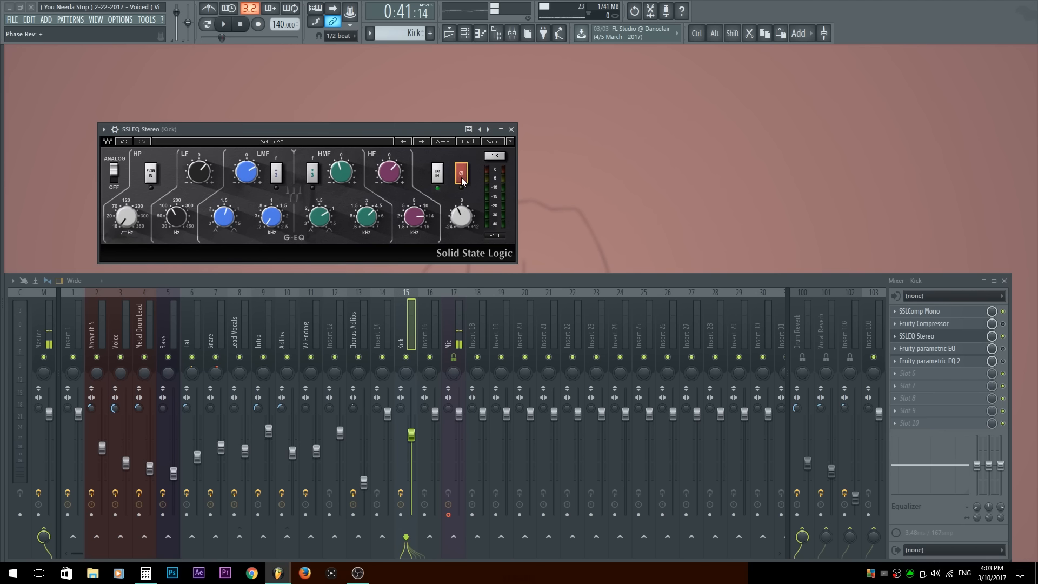
left_click(461, 175)
Step: Lower the LMF gain on the SSL EQ, nudge the HF gain, and adjust the output gain down and back up
left_click_drag(465, 214, 468, 220)
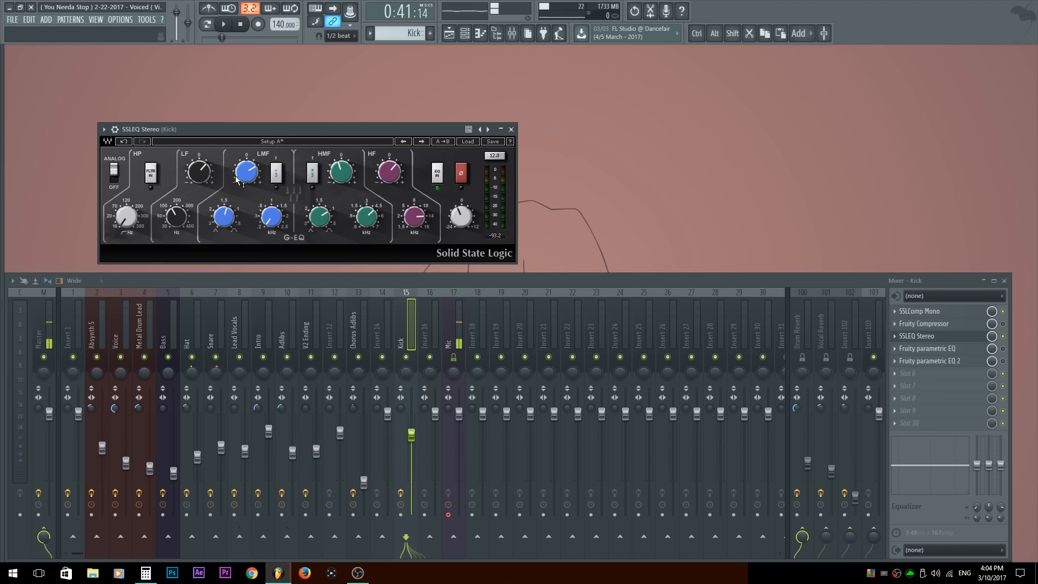
left_click_drag(237, 180, 198, 191)
left_click_drag(404, 173, 404, 176)
left_click_drag(461, 216, 464, 226)
left_click_drag(394, 181, 394, 178)
left_click_drag(462, 228, 463, 211)
Step: Play the song while raising the SSL EQ's output gain, and move the plugin window slightly down
left_click(427, 130)
key("space")
left_click(463, 221)
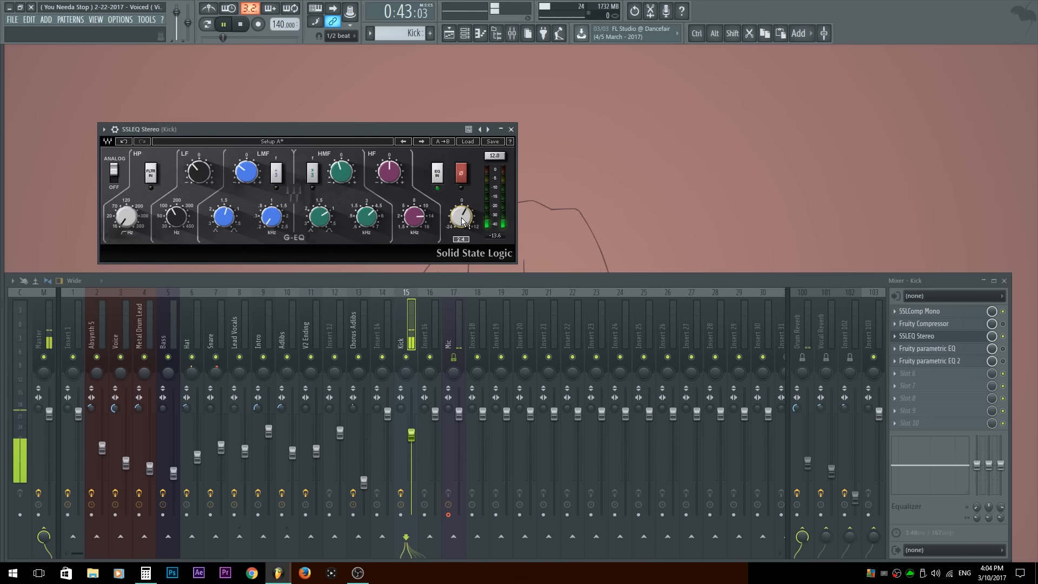
left_click_drag(463, 221, 463, 203)
left_click_drag(461, 217, 461, 211)
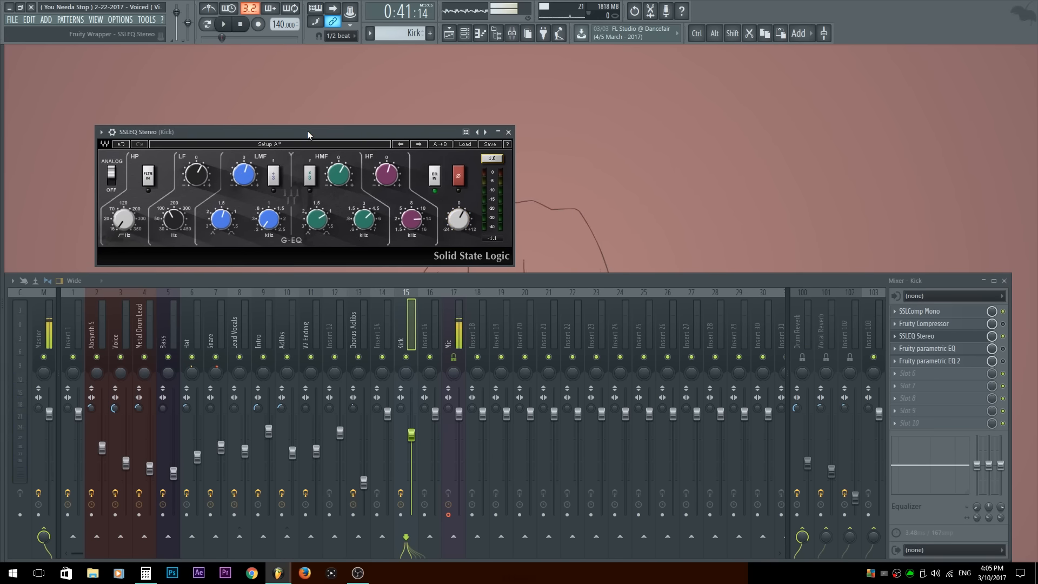
left_click_drag(307, 131, 311, 137)
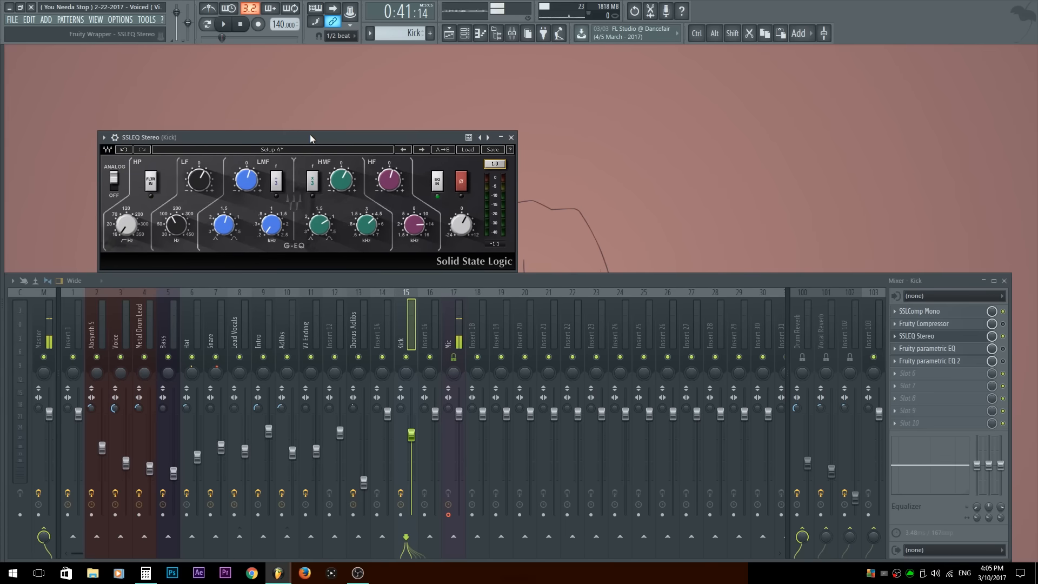